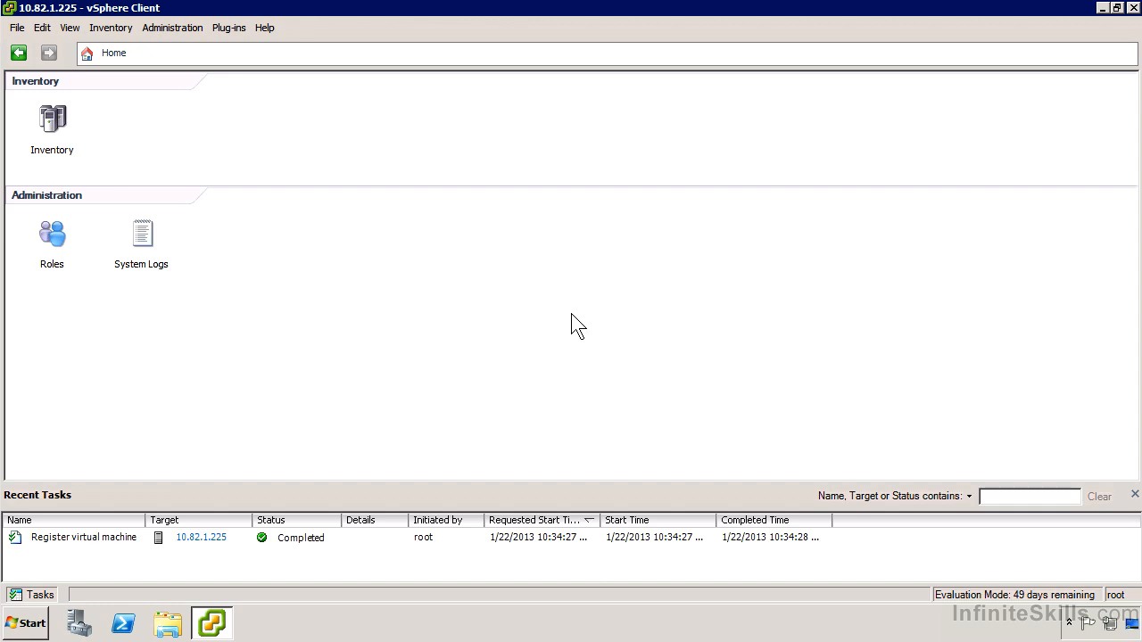
Open the host's networking configuration from the inventory and check its IPv6 support setting without changing it
{"action": "left_click", "coordinate": [51, 125]}
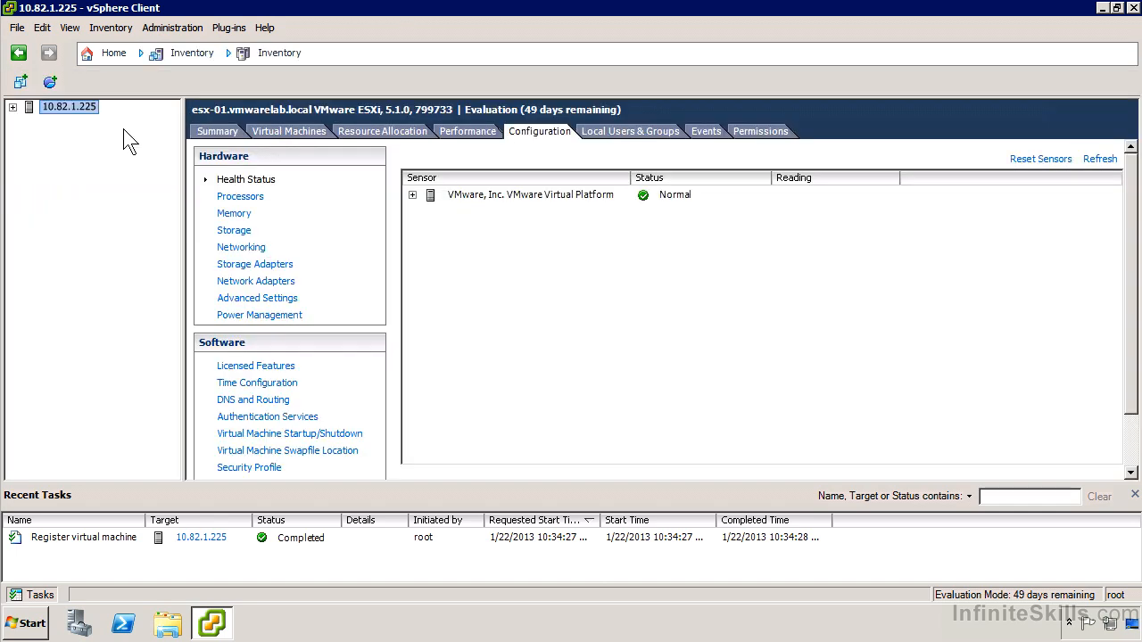
{"action": "left_click", "coordinate": [254, 250]}
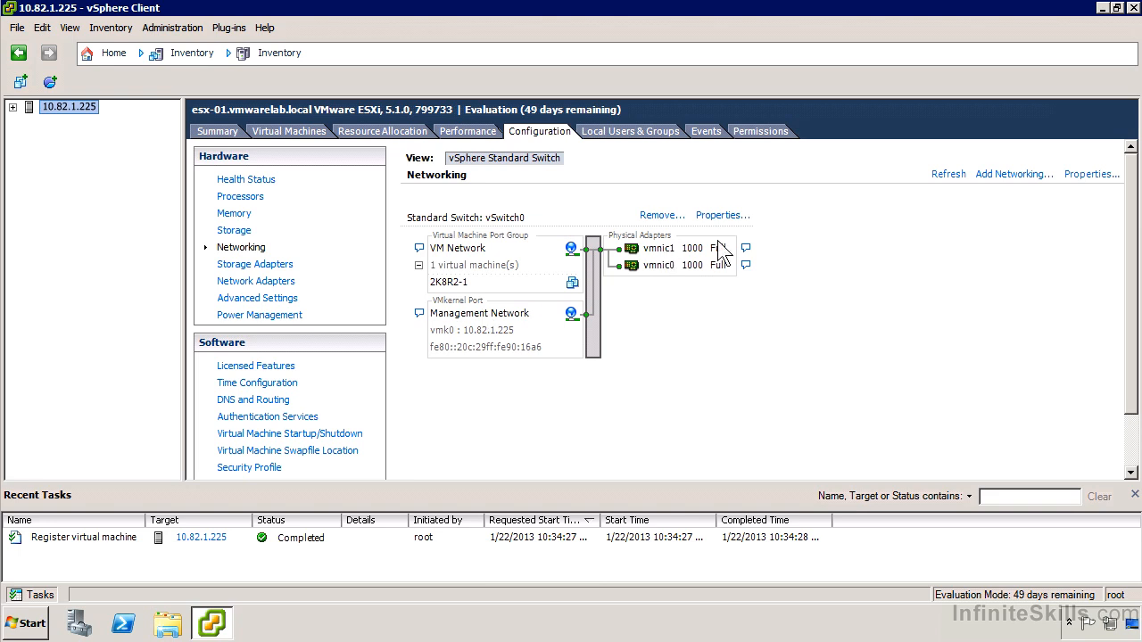
{"action": "left_click", "coordinate": [1075, 176]}
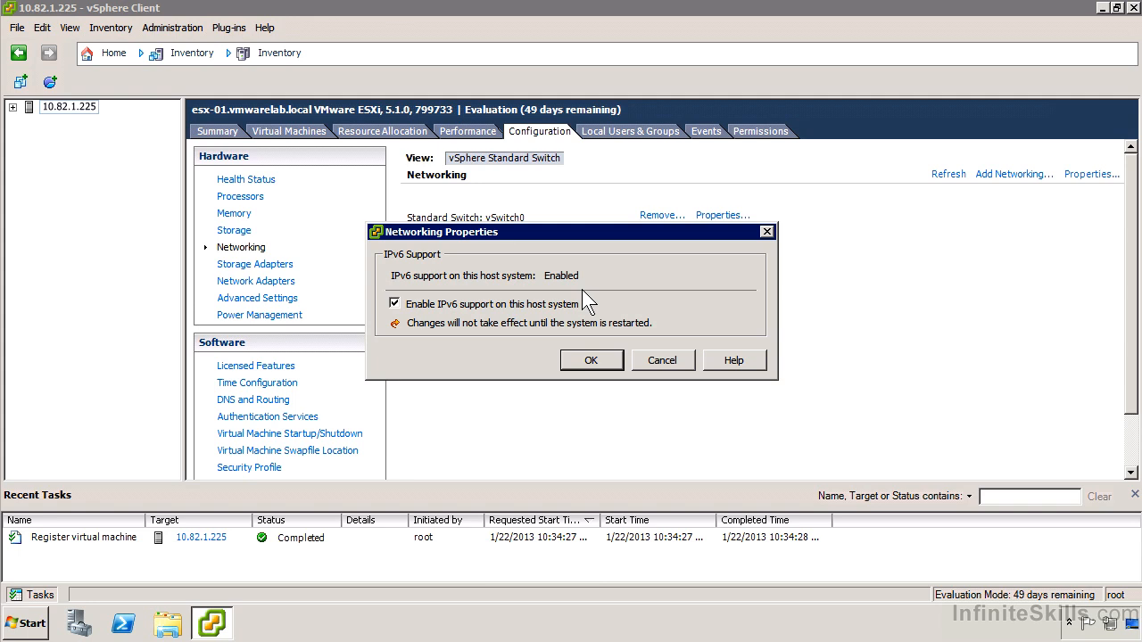
{"action": "left_click", "coordinate": [662, 360]}
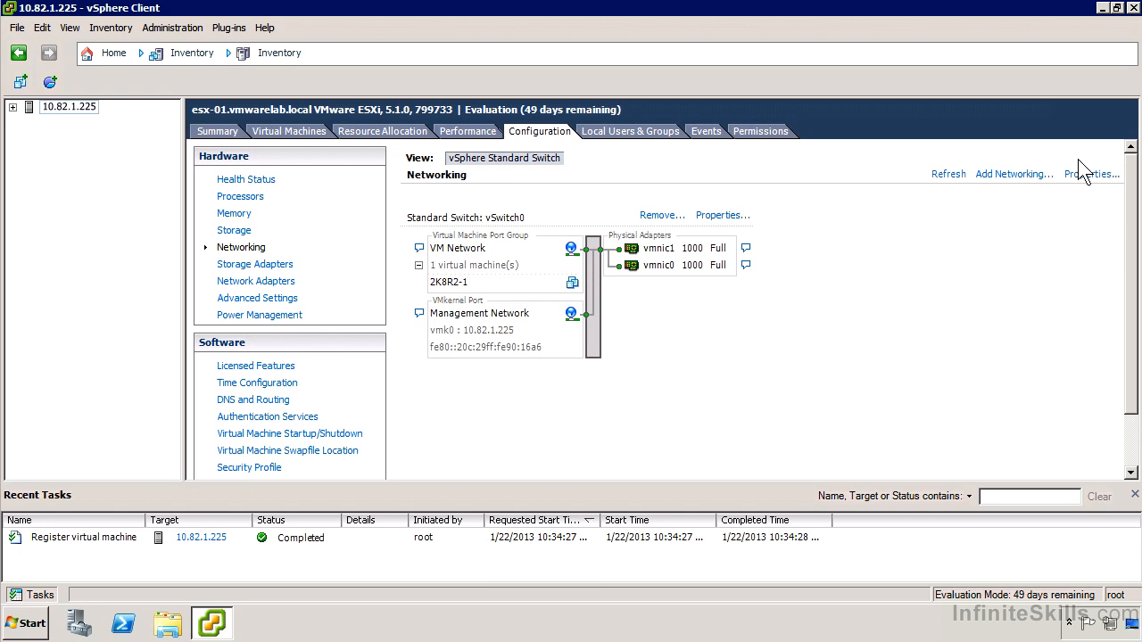
Open the properties of vSwitch0 and inspect its VM Network, Management Network and vSwitch entries
{"action": "left_click", "coordinate": [720, 216]}
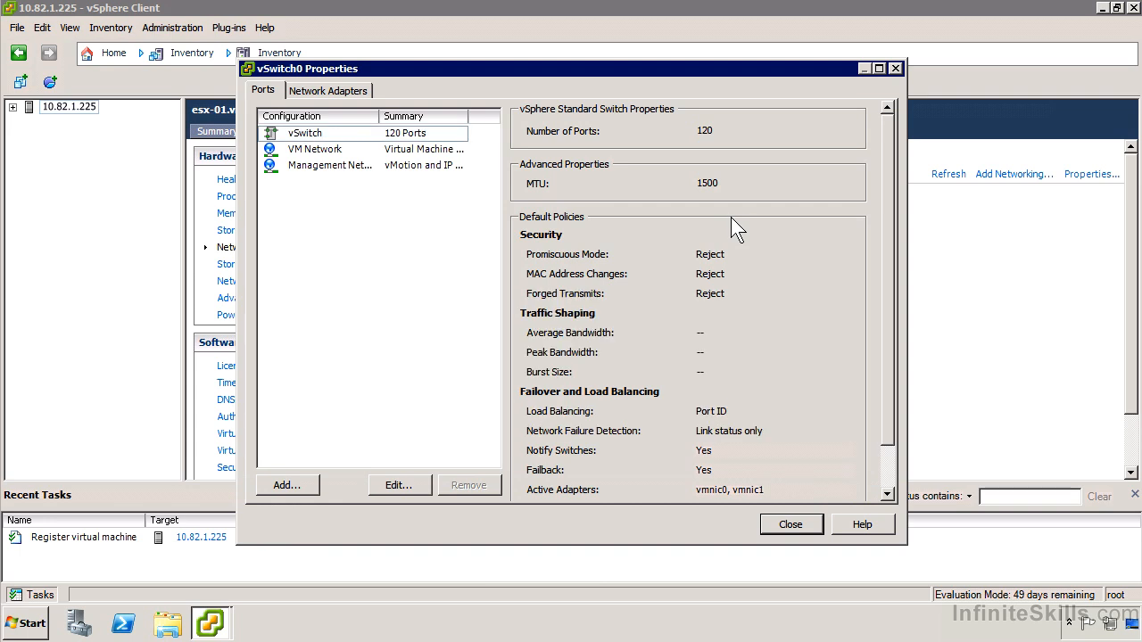
{"action": "left_click", "coordinate": [356, 153]}
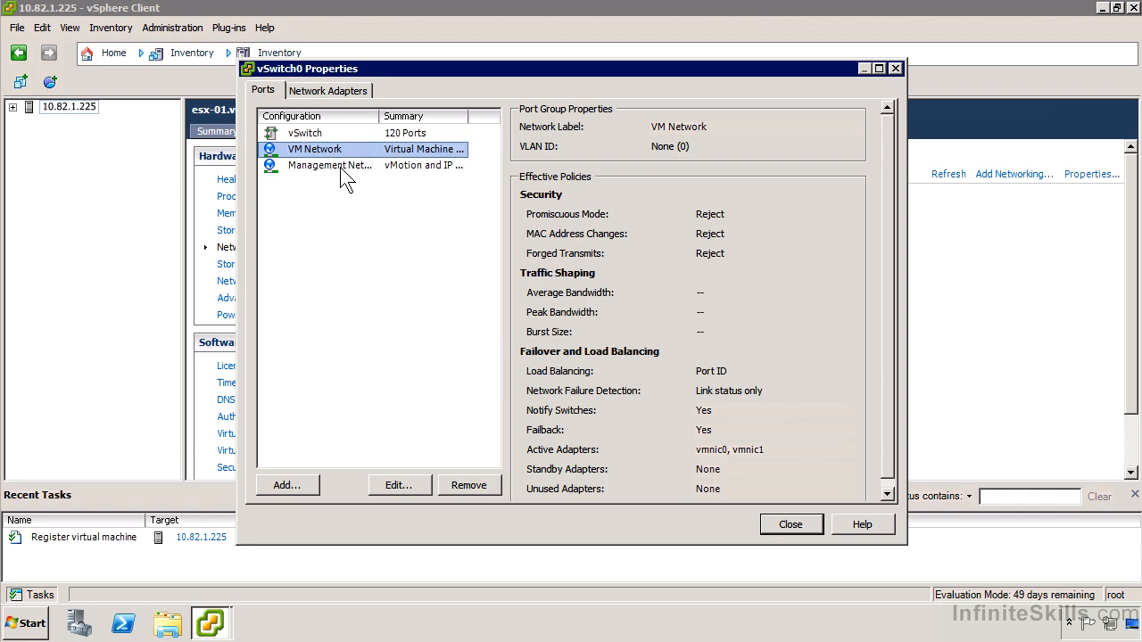
{"action": "left_click", "coordinate": [339, 166]}
{"action": "left_click", "coordinate": [337, 134]}
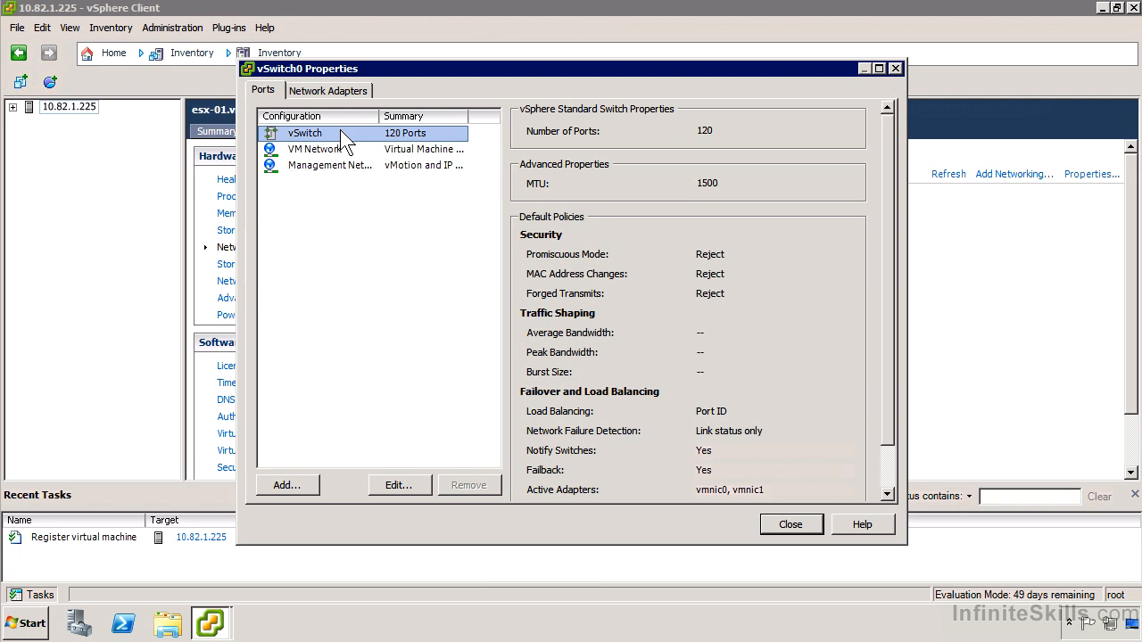
Open the vSwitch entry for editing, choose 120 from the available port counts, and review the security policy exceptions
{"action": "left_click", "coordinate": [407, 484]}
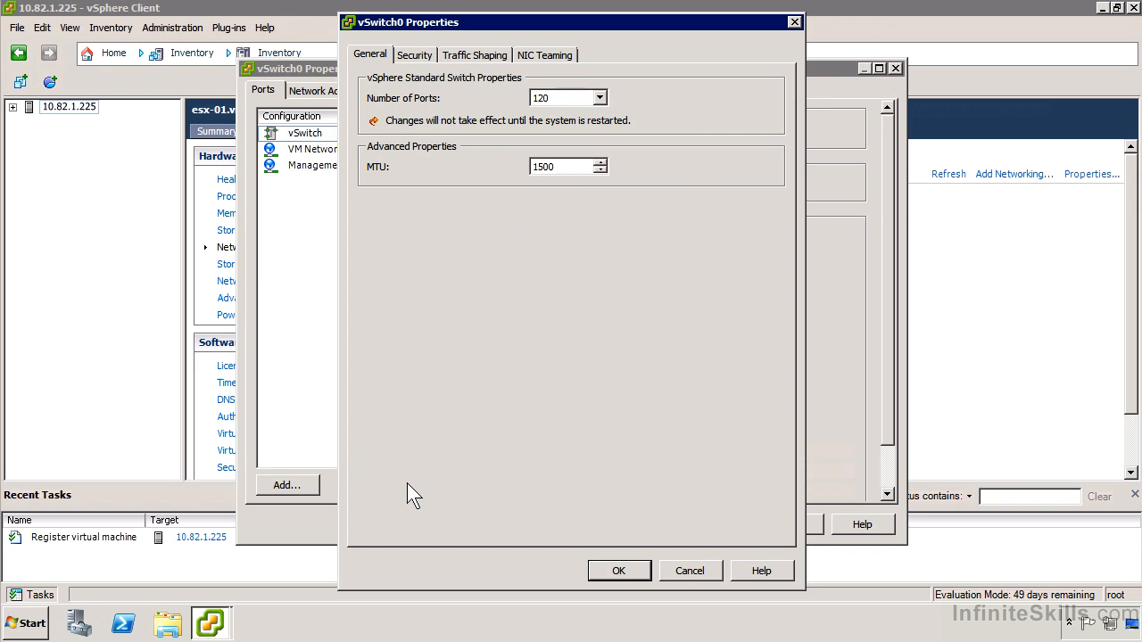
{"action": "left_click", "coordinate": [589, 98]}
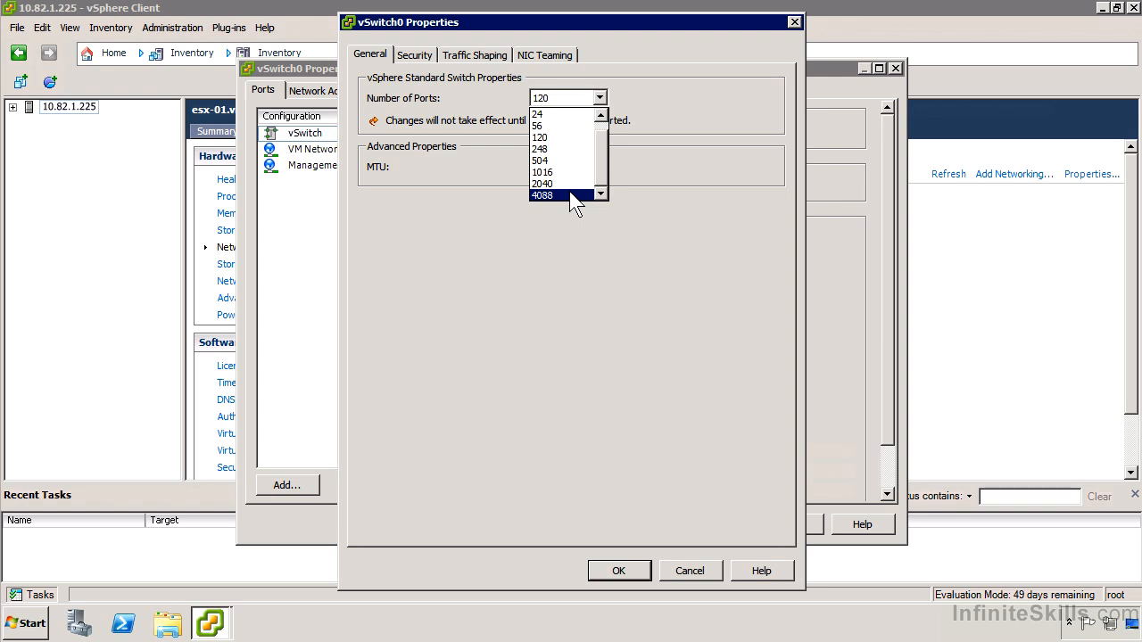
{"action": "left_click", "coordinate": [561, 137]}
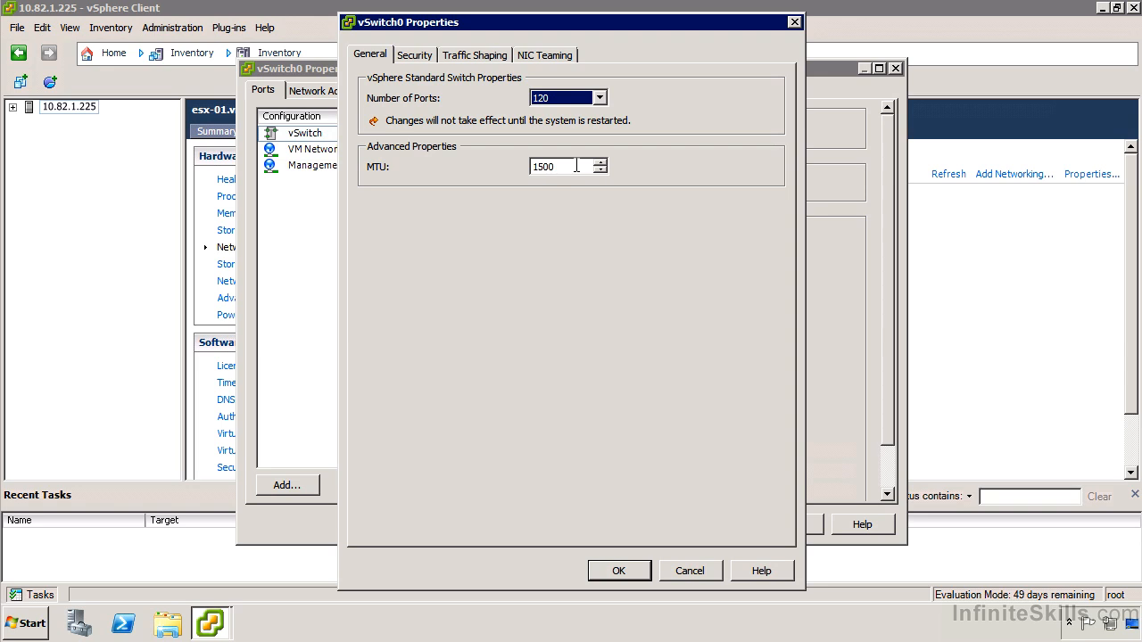
{"action": "left_click", "coordinate": [415, 56]}
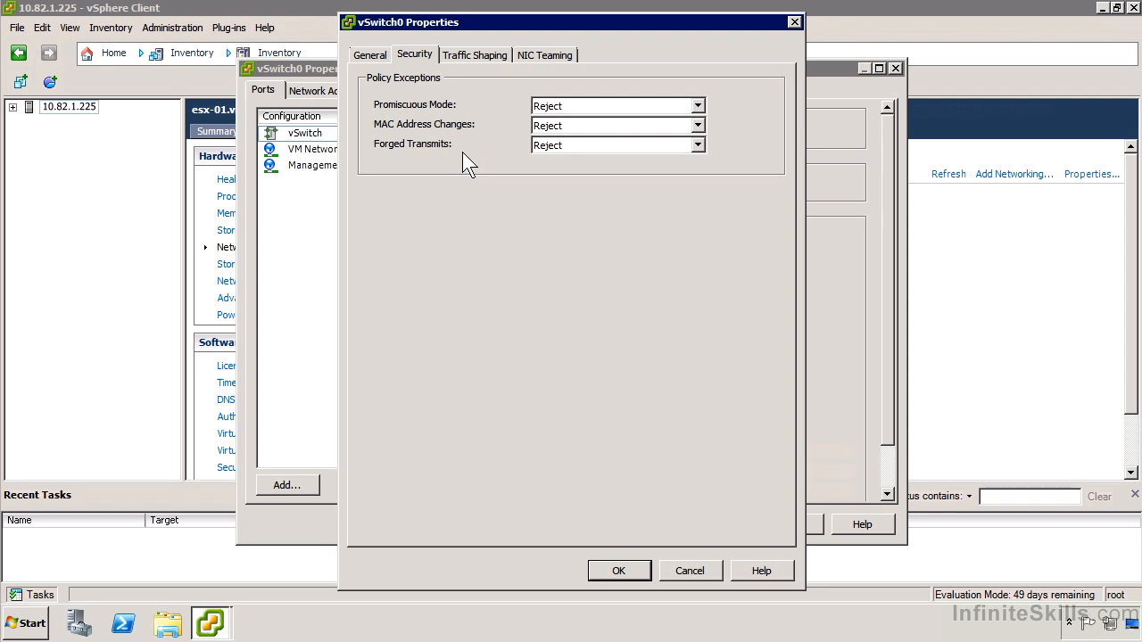
Enable the traffic shaping policy on vSwitch0 and examine its average bandwidth and burst size settings
{"action": "left_click", "coordinate": [473, 53]}
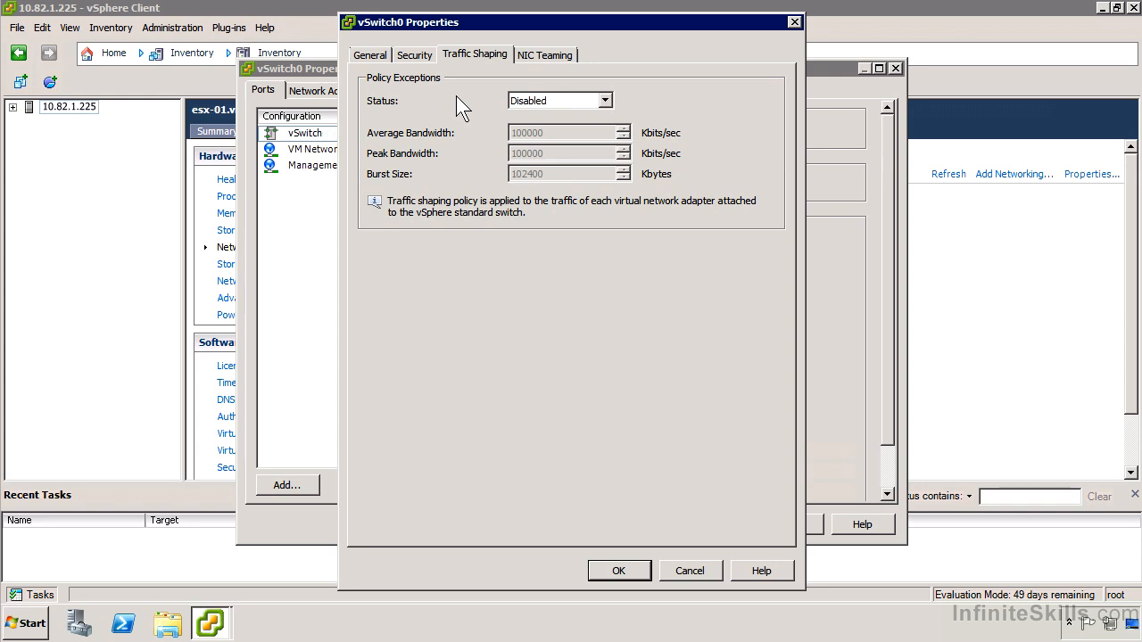
{"action": "left_click", "coordinate": [517, 100]}
{"action": "left_click", "coordinate": [549, 128]}
{"action": "left_click_drag", "start_coordinate": [565, 134], "coordinate": [513, 134]}
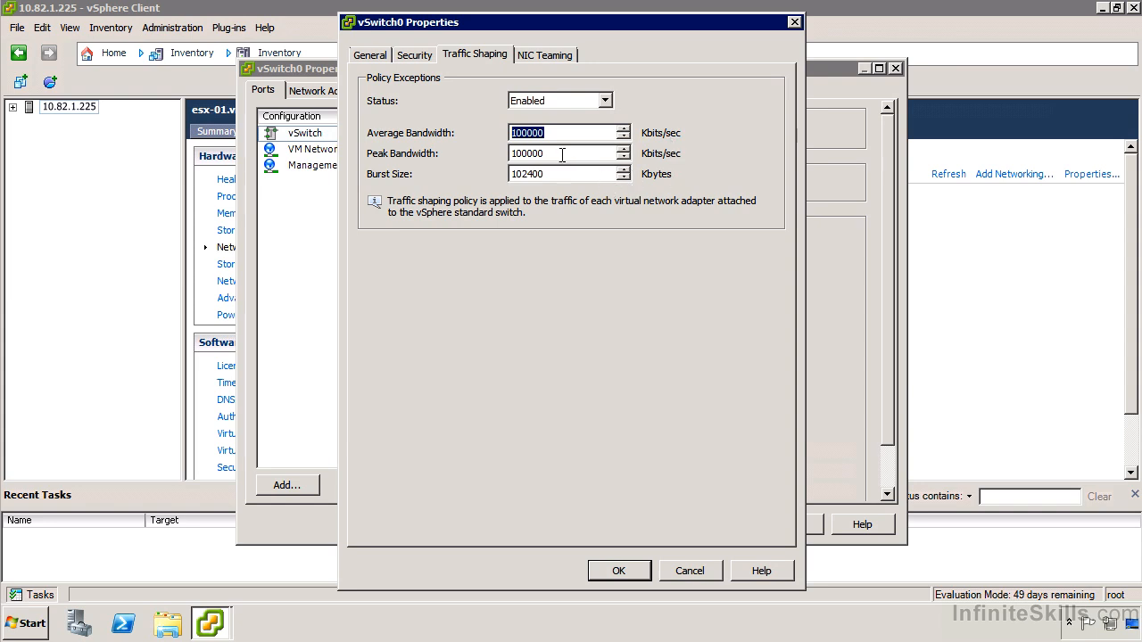
{"action": "left_click_drag", "start_coordinate": [562, 175], "coordinate": [523, 175]}
{"action": "key", "text": "shift+Home"}
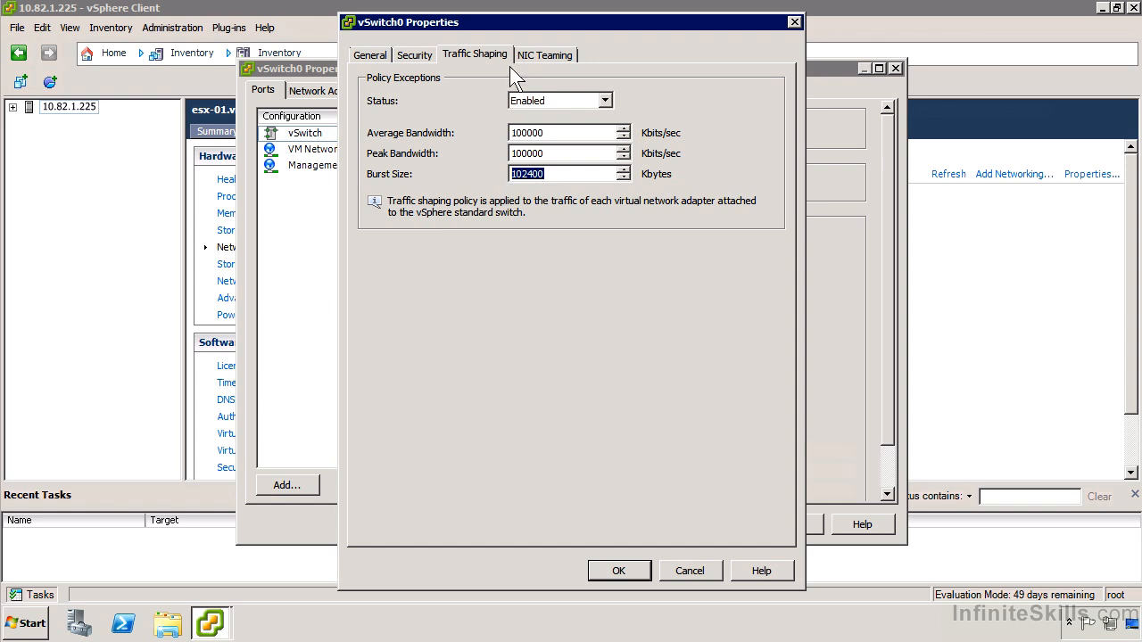
Review the NIC teaming load balancing options, keep routing based on the originating virtual port ID, and accept the vSwitch0 settings
{"action": "left_click", "coordinate": [540, 54]}
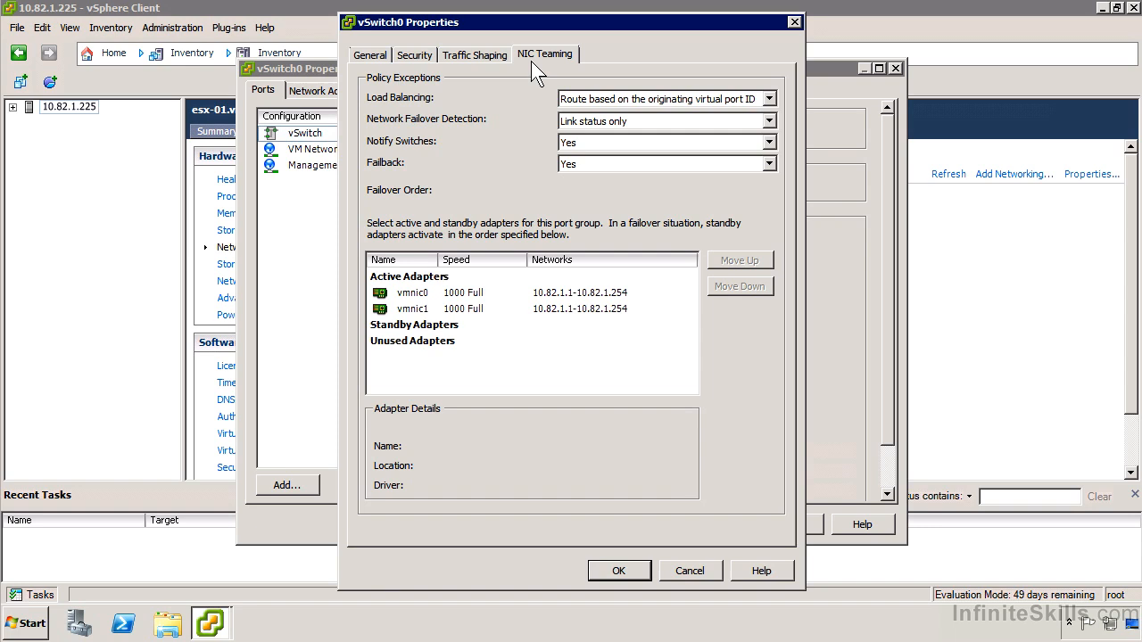
{"action": "left_click", "coordinate": [585, 93]}
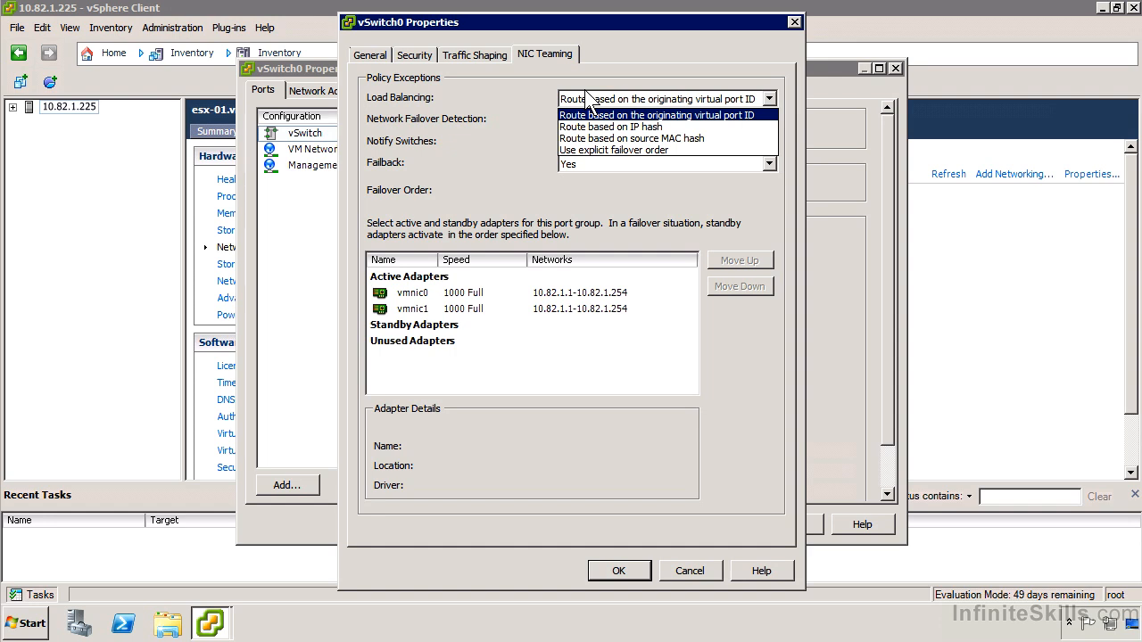
{"action": "left_click", "coordinate": [586, 93]}
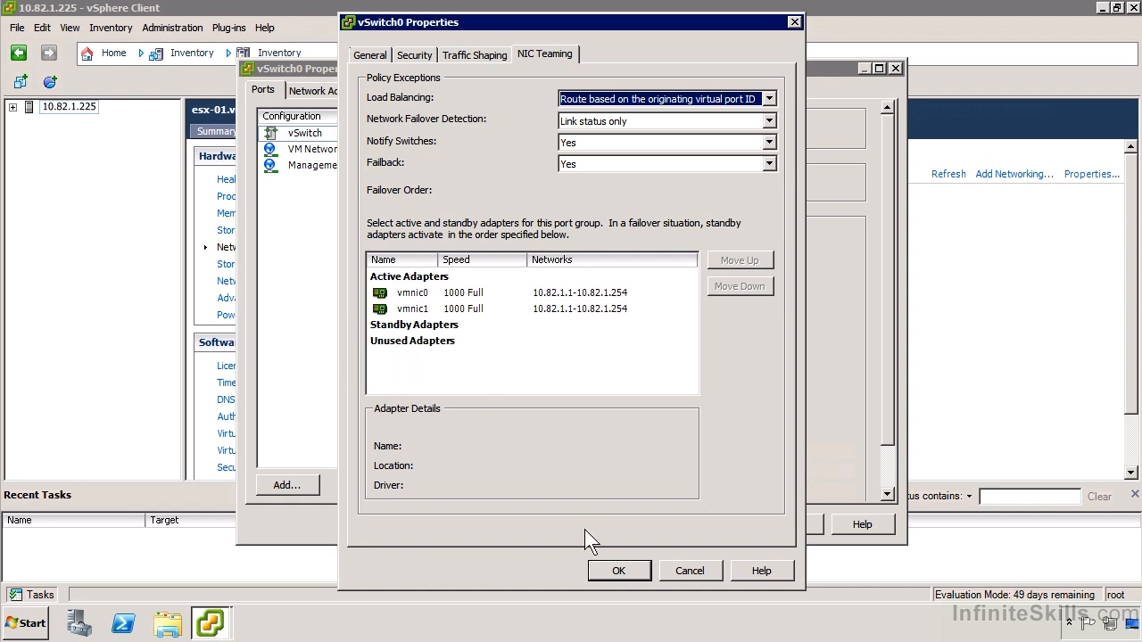
{"action": "left_click", "coordinate": [624, 571]}
Add the unclaimed network adapters vmnic2 and vmnic3 to vSwitch0 in the default order and close its properties
{"action": "left_click", "coordinate": [322, 92]}
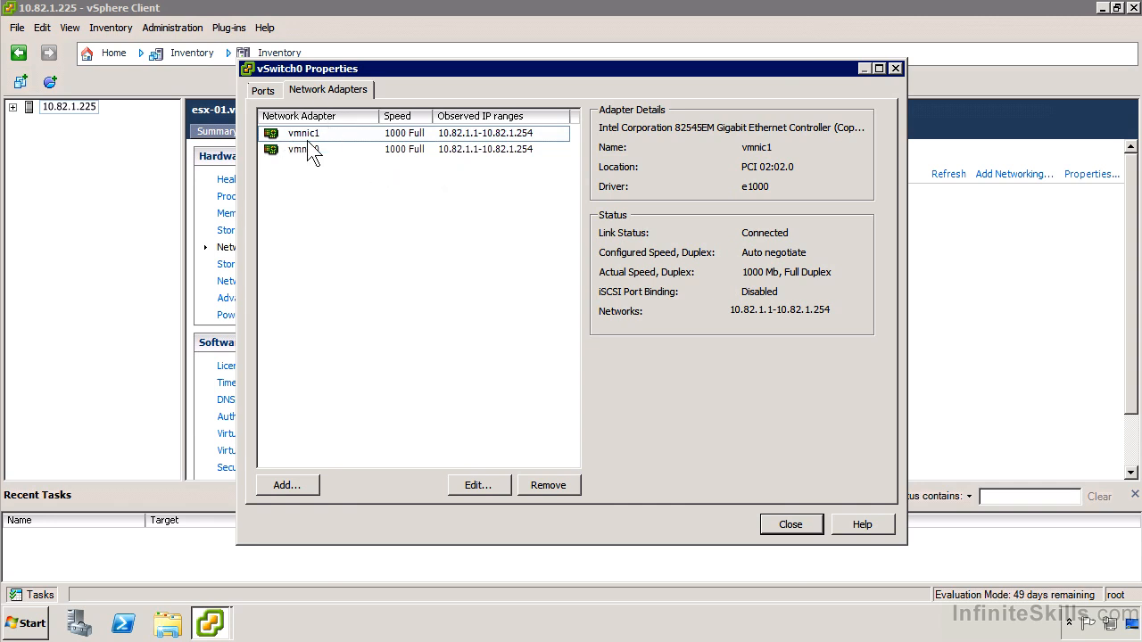
{"action": "left_click", "coordinate": [284, 483]}
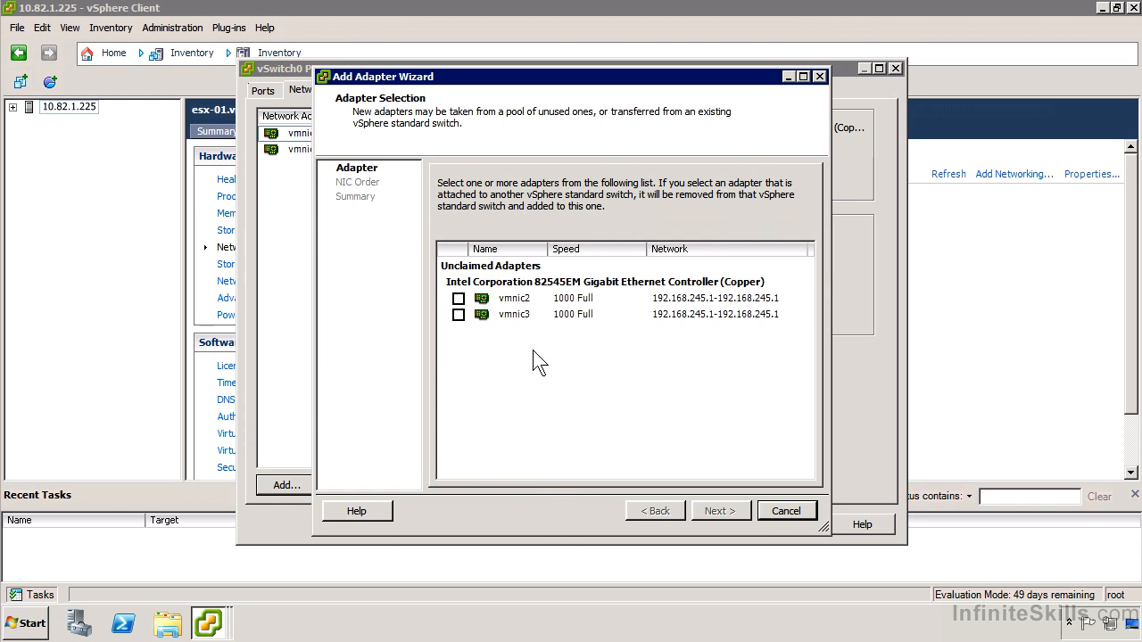
{"action": "left_click", "coordinate": [458, 298]}
{"action": "left_click", "coordinate": [458, 314]}
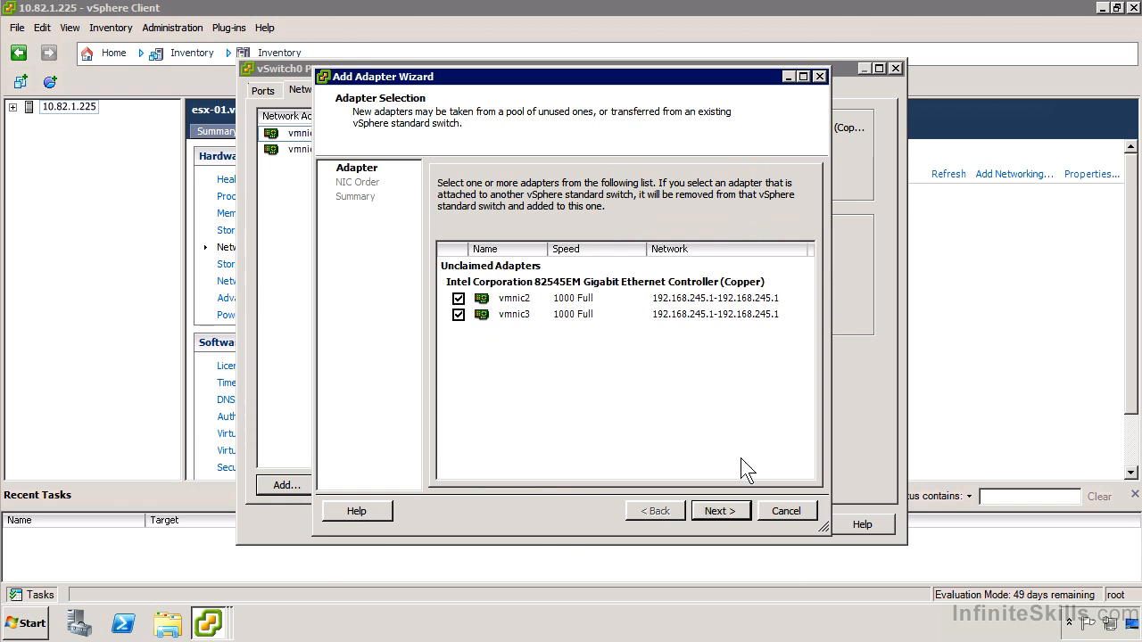
{"action": "left_click", "coordinate": [720, 504]}
{"action": "left_click", "coordinate": [718, 505]}
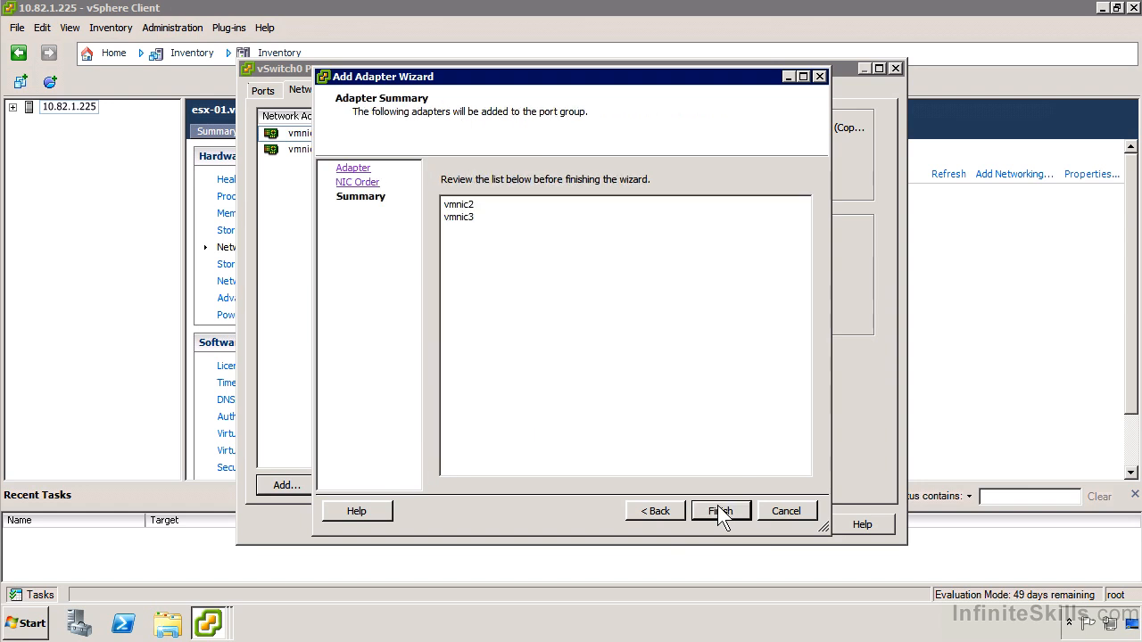
{"action": "left_click", "coordinate": [719, 509]}
{"action": "left_click", "coordinate": [790, 524]}
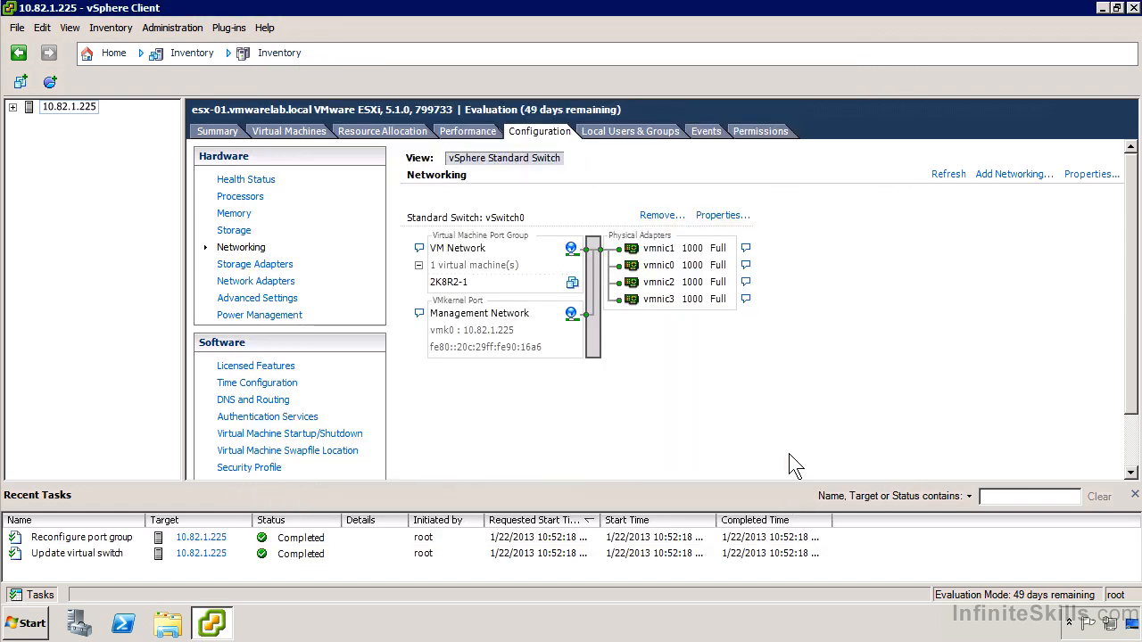